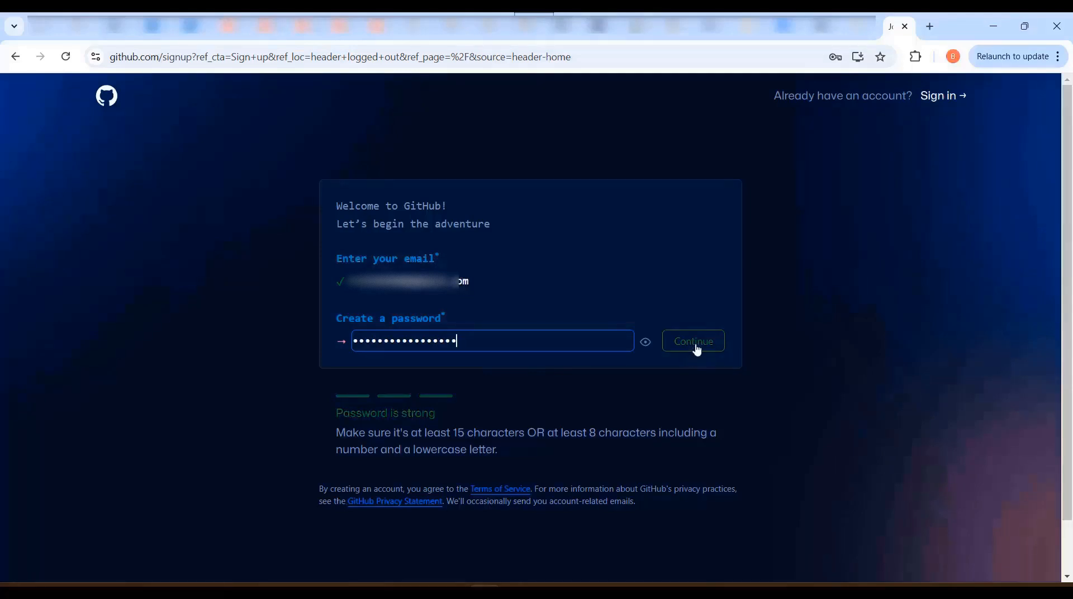
Confirm the new account's password and continue to the username question
left_click(694, 350)
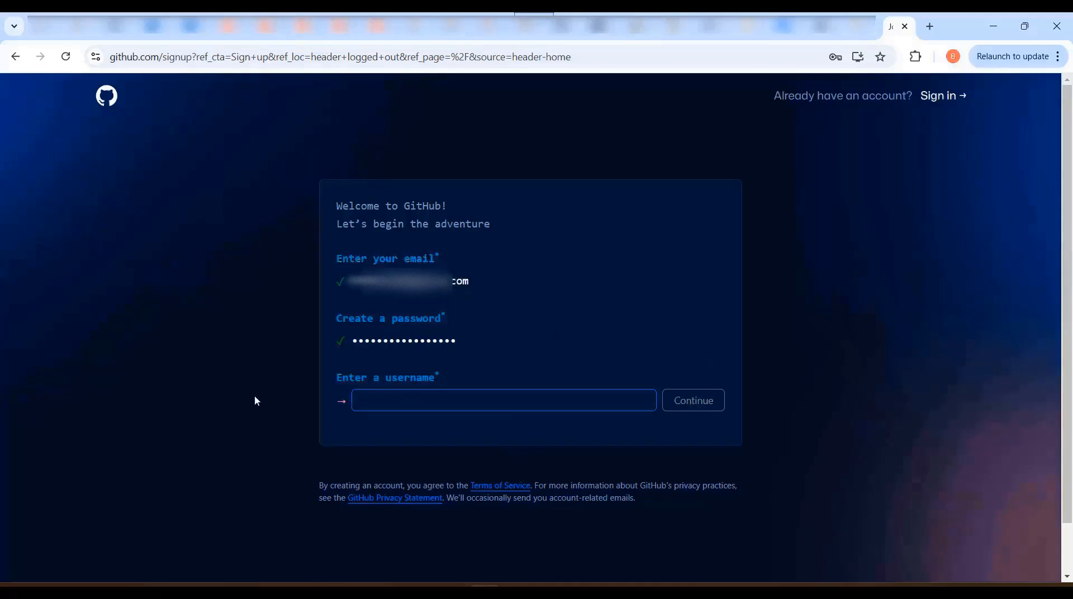
Try MyGithub and MyAccount as the username for the new account
type("MyGitbub")
key("BackSpace")
key("BackSpace")
key("BackSpace")
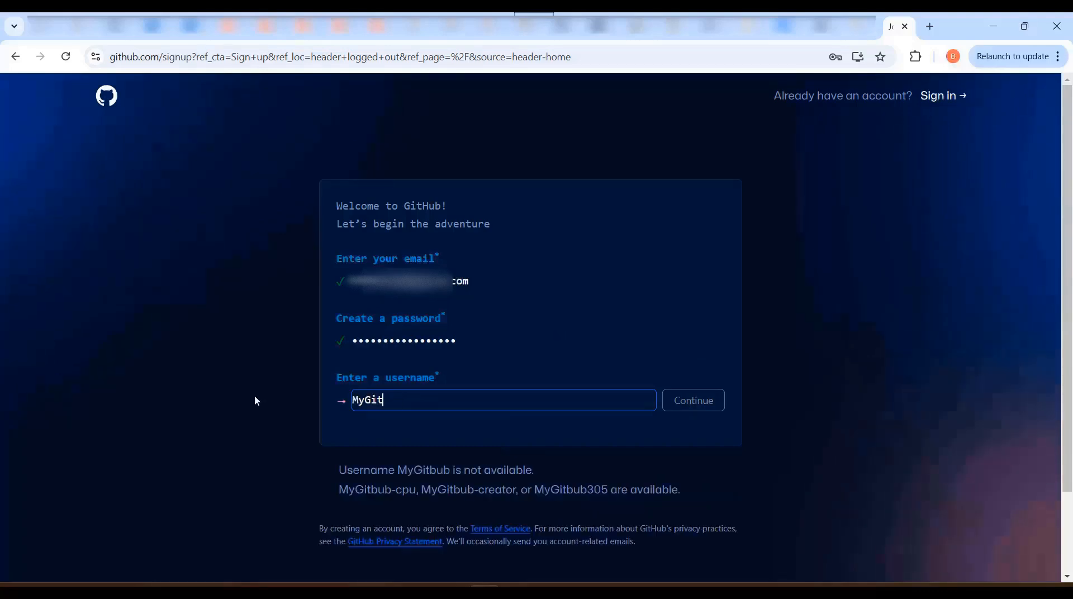
type("hub")
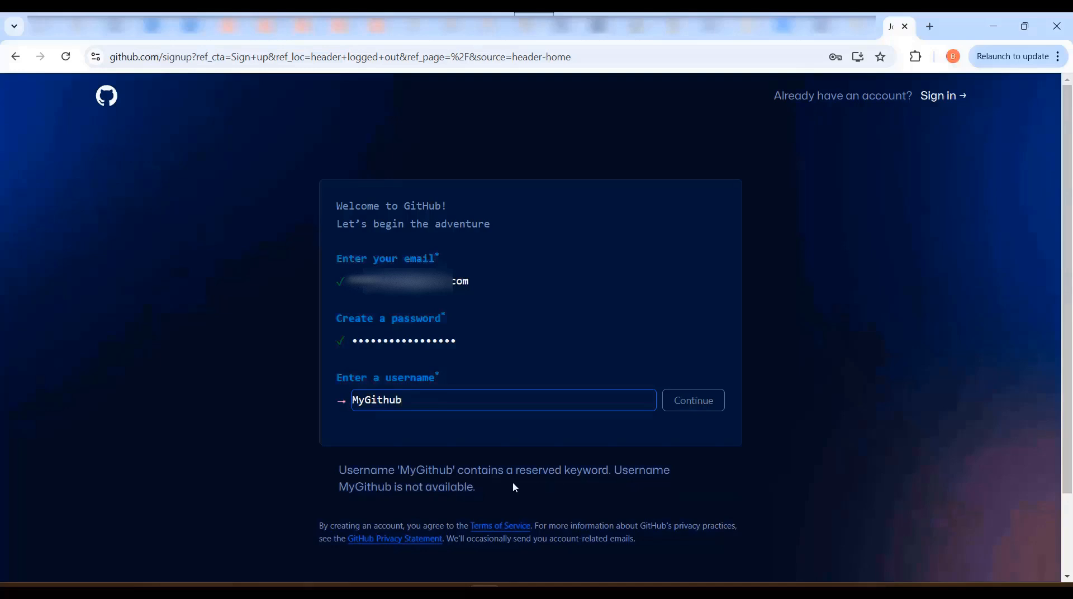
left_click_drag(483, 490, 340, 469)
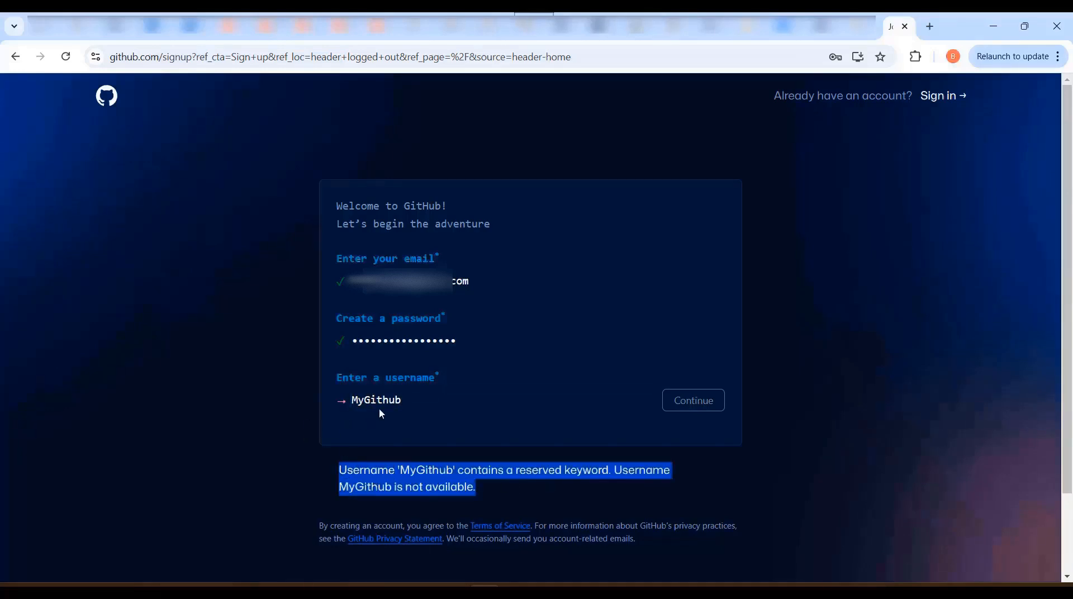
left_click(360, 400)
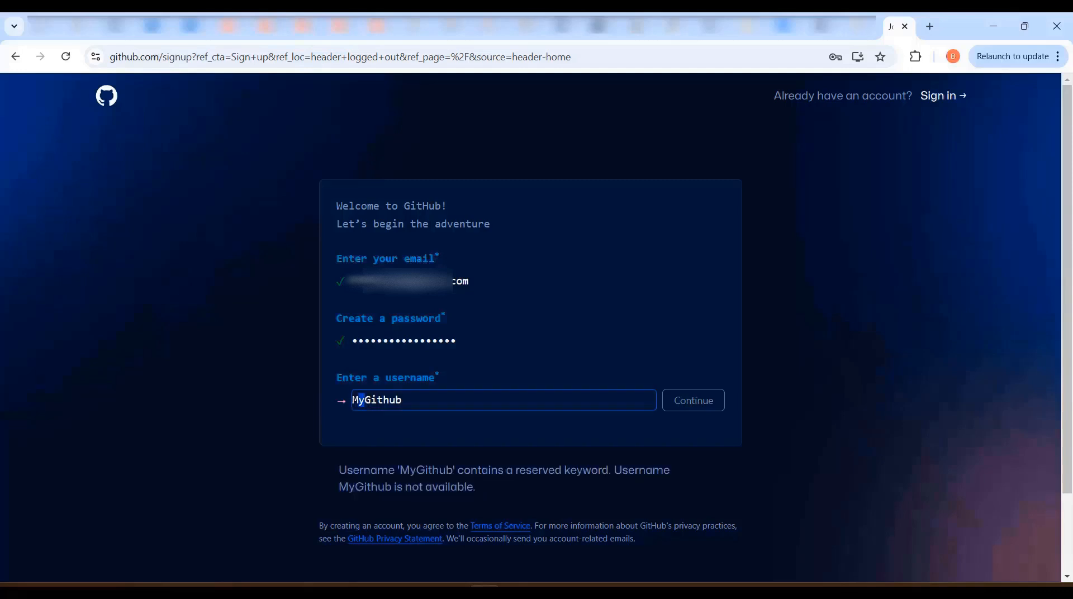
left_click_drag(402, 400, 365, 400)
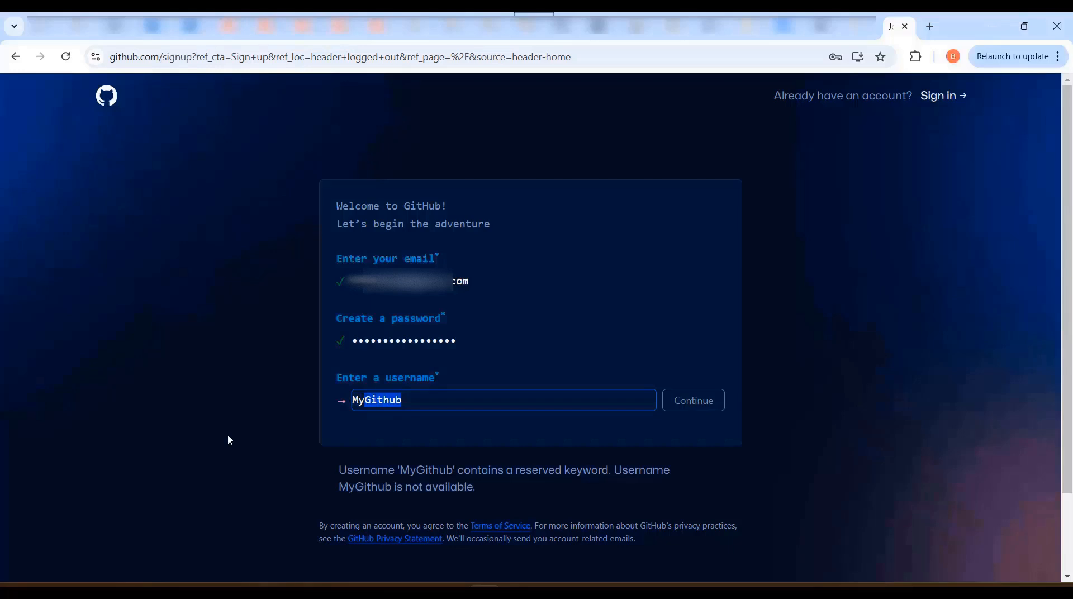
type("Account")
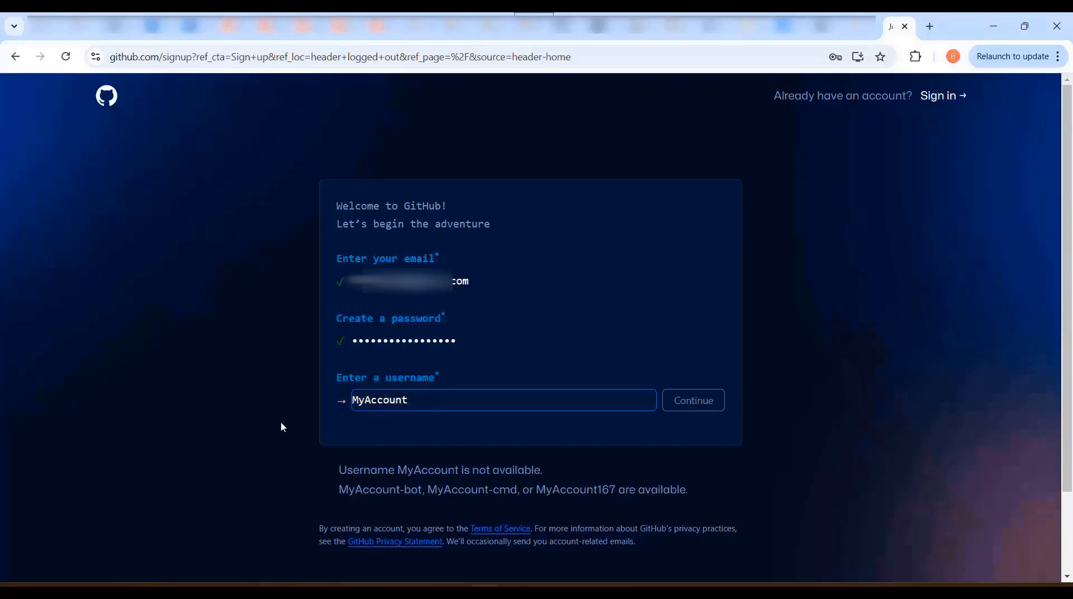
left_click(281, 423)
left_click_drag(550, 474, 330, 480)
Replace the username with the account holder's own available username and continue the sign-up
left_click(408, 401)
left_click_drag(408, 400, 290, 414)
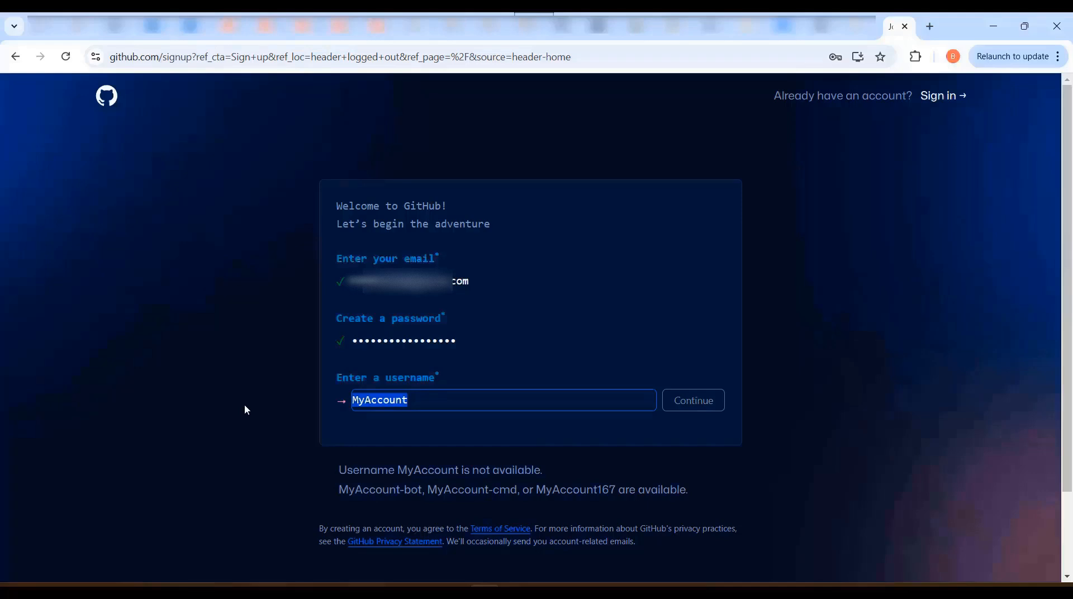
type("Badri1036")
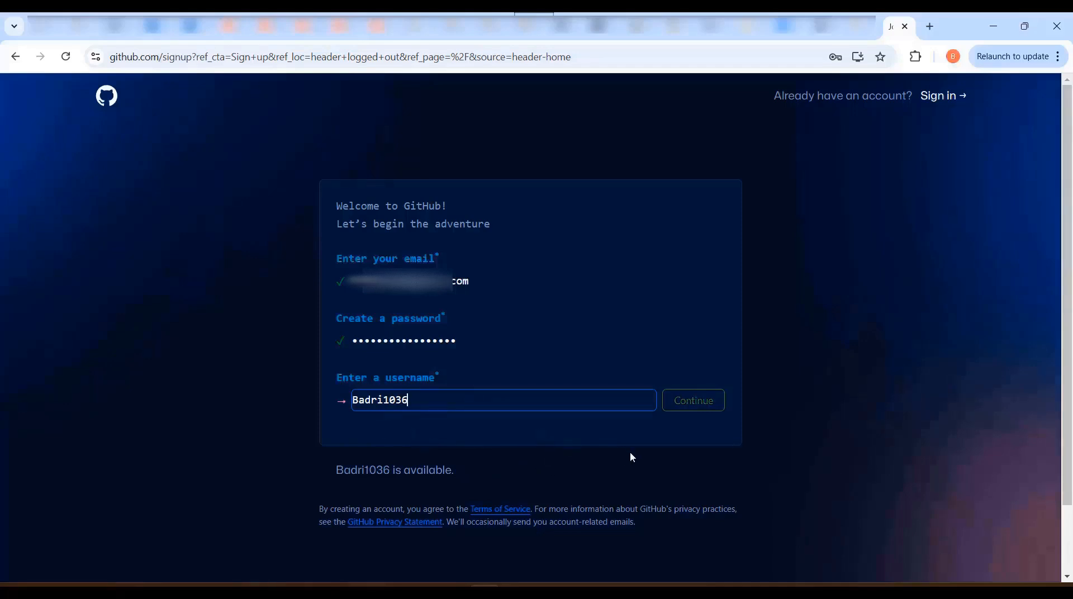
left_click(696, 407)
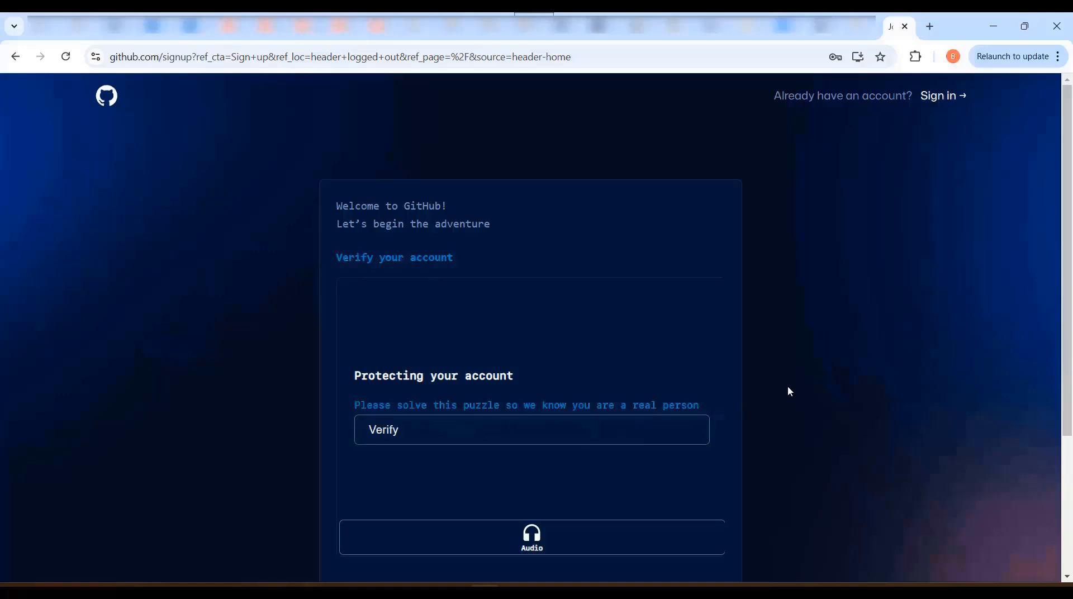
Solve the verification puzzle by rotating the armchair to match the hand's direction, submit it and dismiss the password-saving offer
left_click(548, 441)
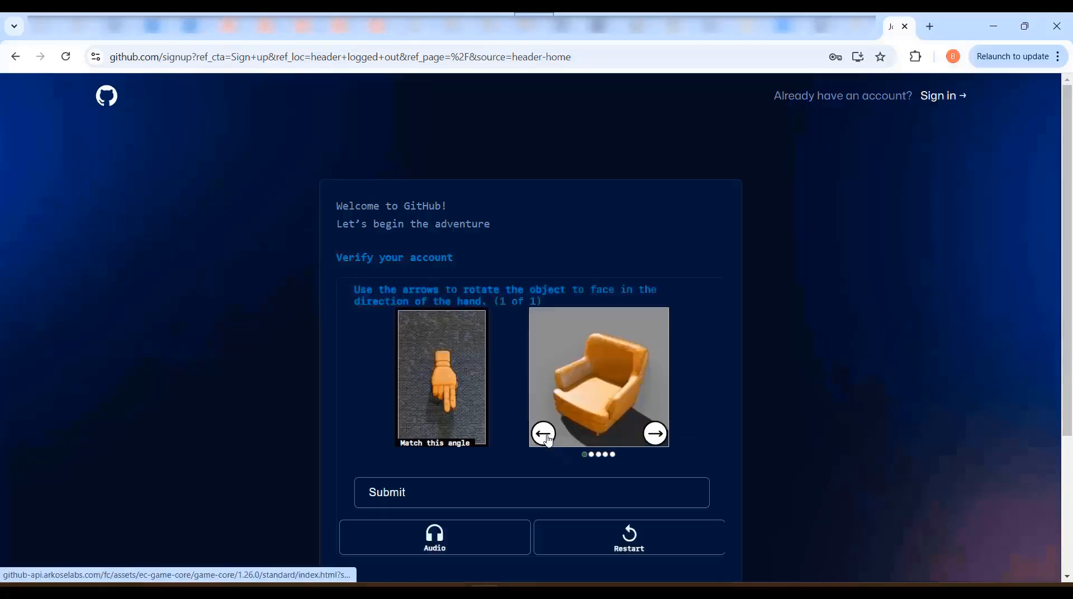
left_click(548, 439)
left_click(546, 439)
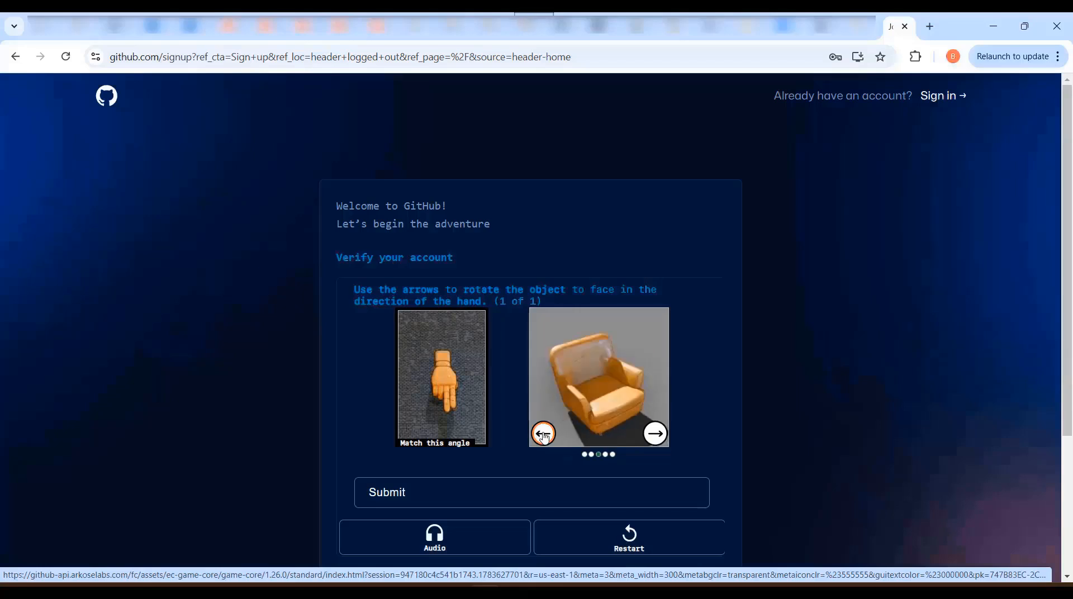
left_click(481, 494)
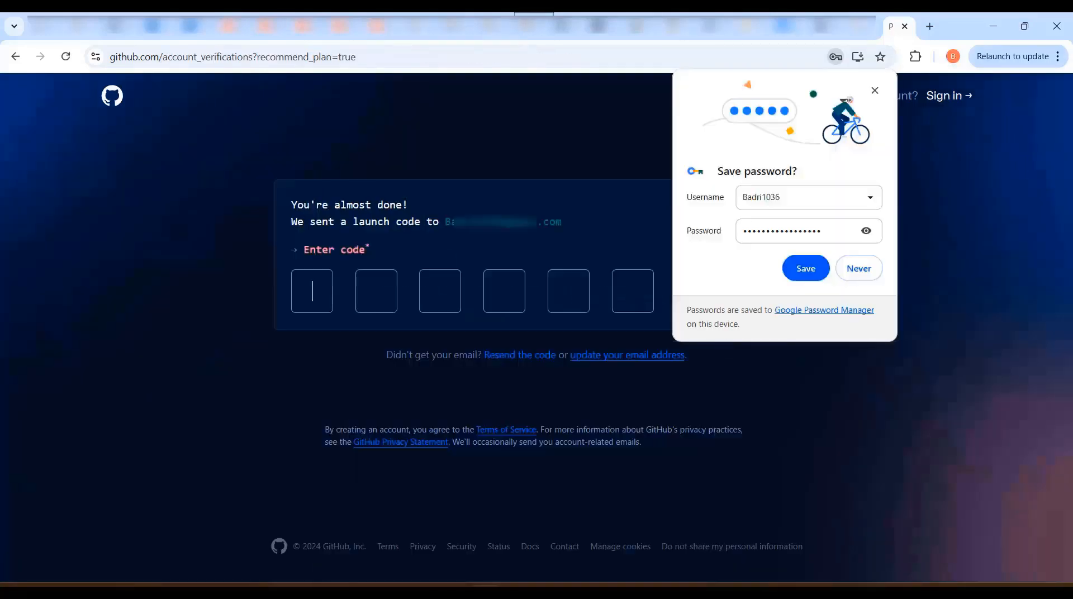
left_click(875, 90)
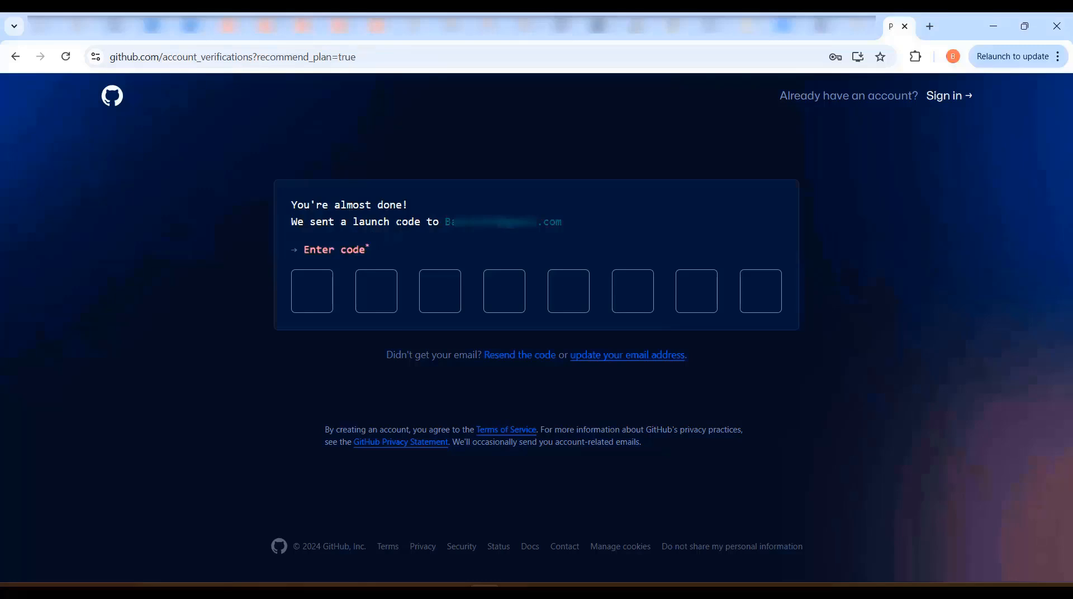
Switch to Gmail, open the "Your GitHub launch code" email and copy the launch code
double_click(398, 221)
left_click(518, 35)
left_click(430, 207)
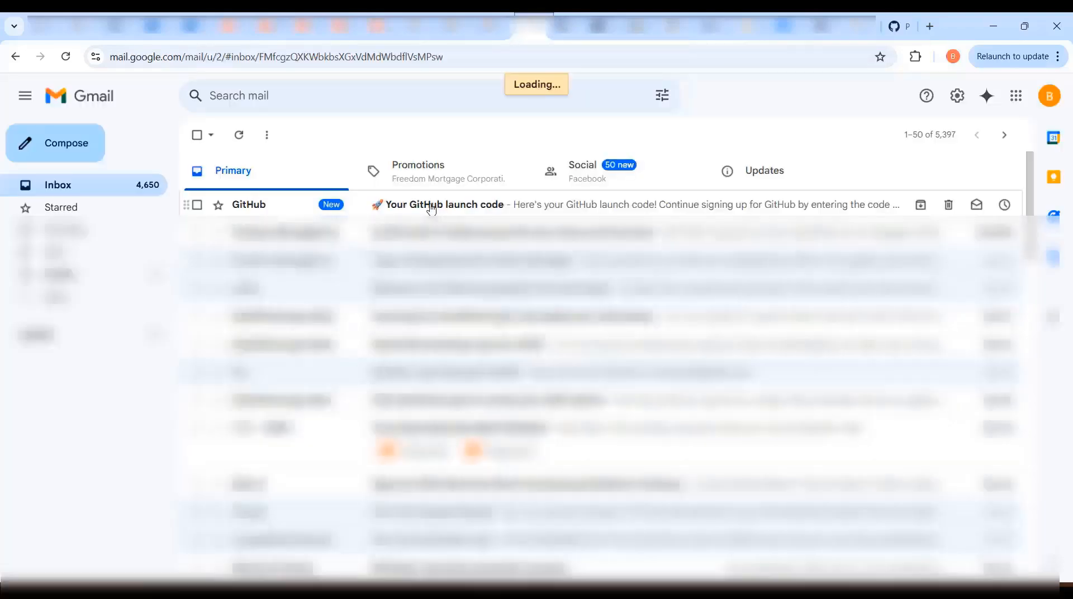
left_click_drag(560, 464, 749, 455)
key("ctrl+c")
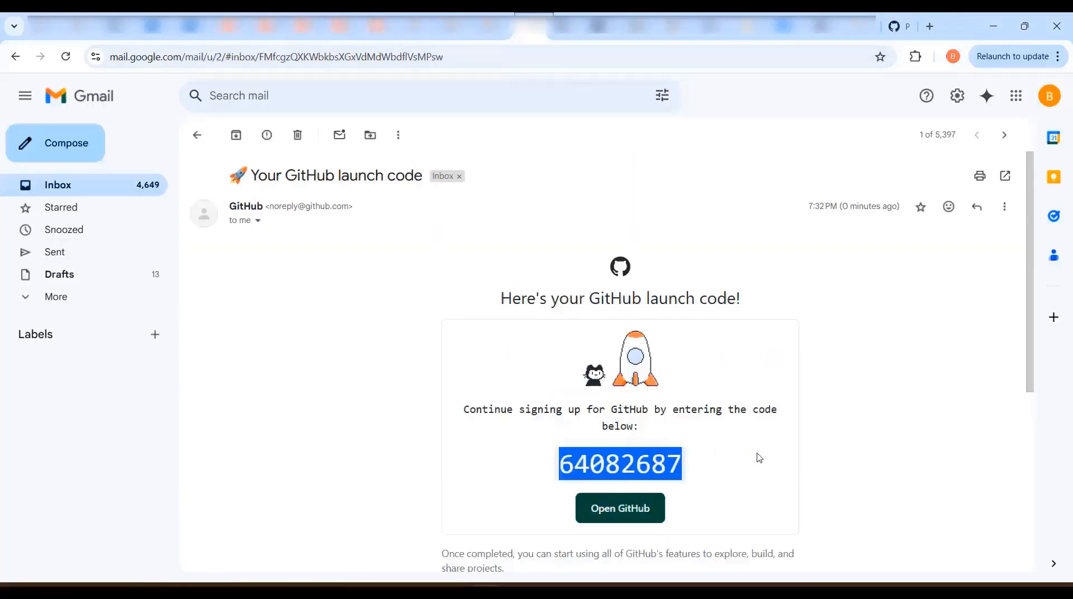
Return to the GitHub sign-up page and paste the launch code to verify the account
left_click(899, 26)
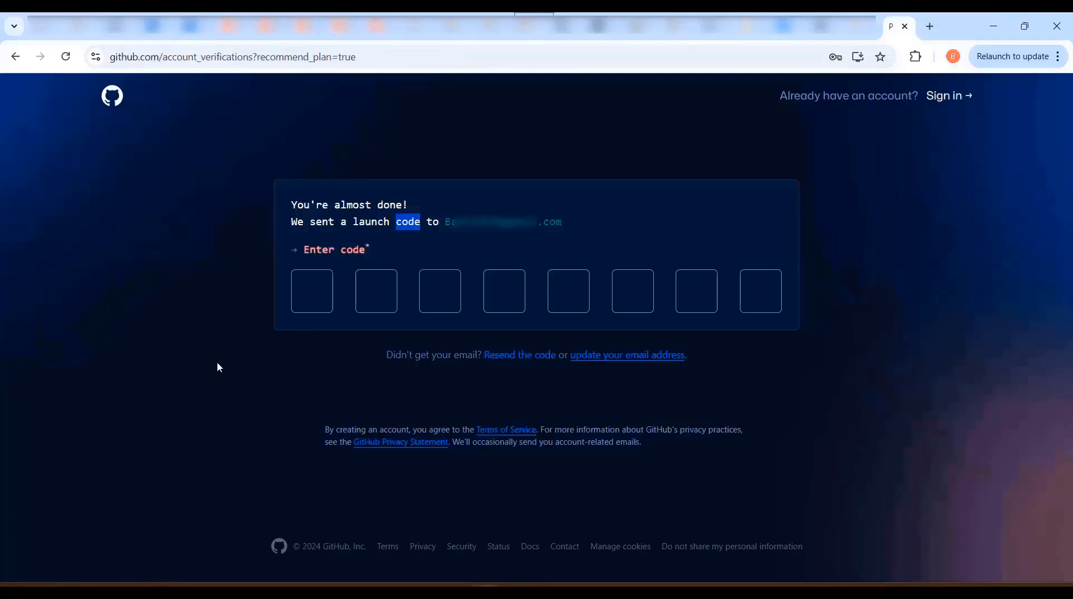
key("Tab")
key("ctrl+v")
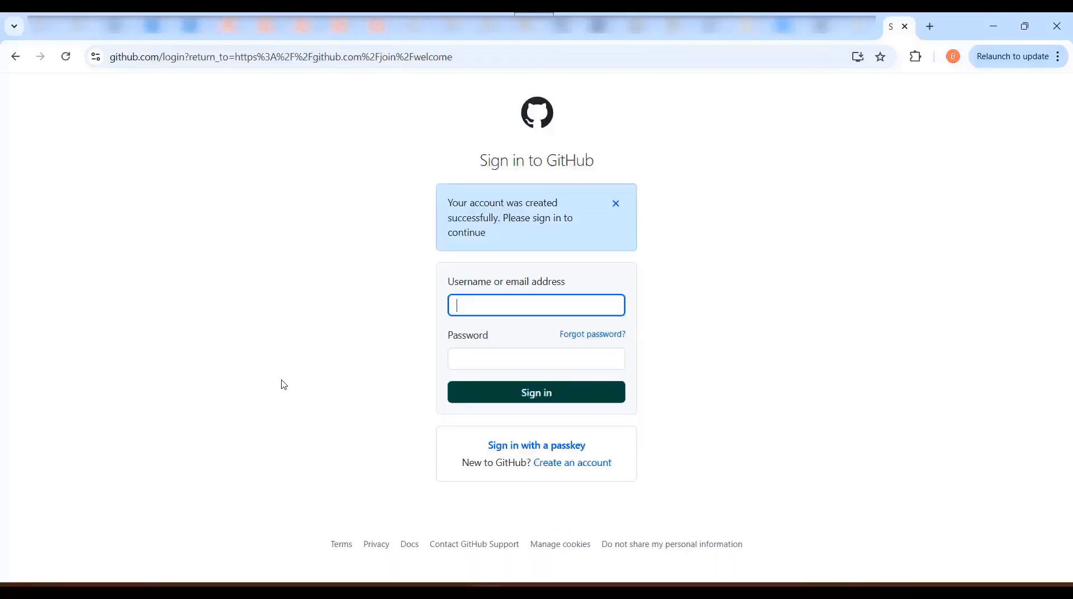
left_click_drag(451, 199, 500, 222)
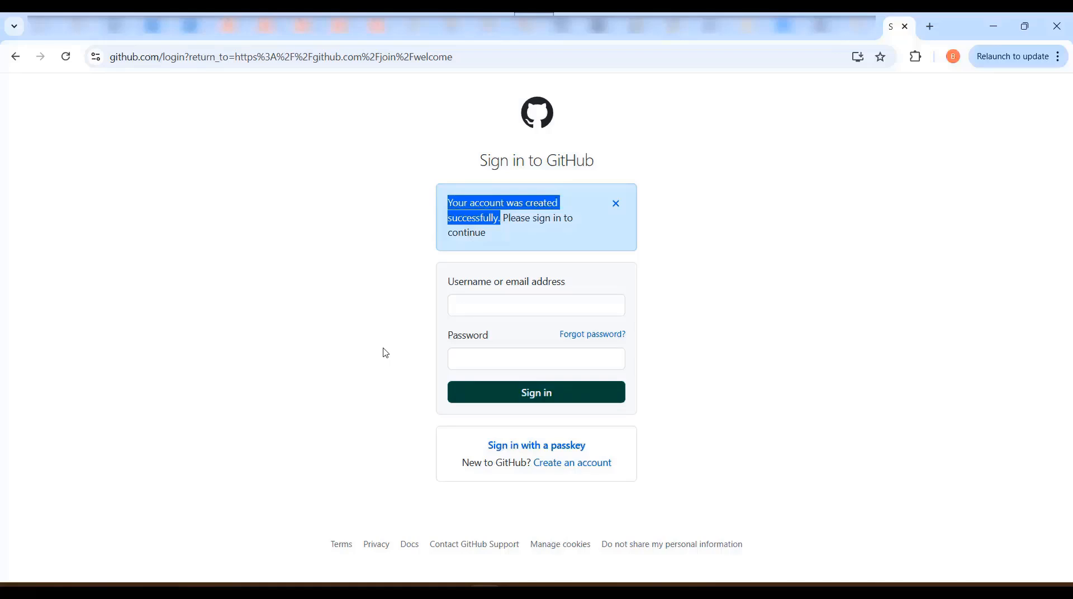
Sign in to the new account with its username and password, and dismiss the password-saving offer
left_click(470, 309)
type("Badri10")
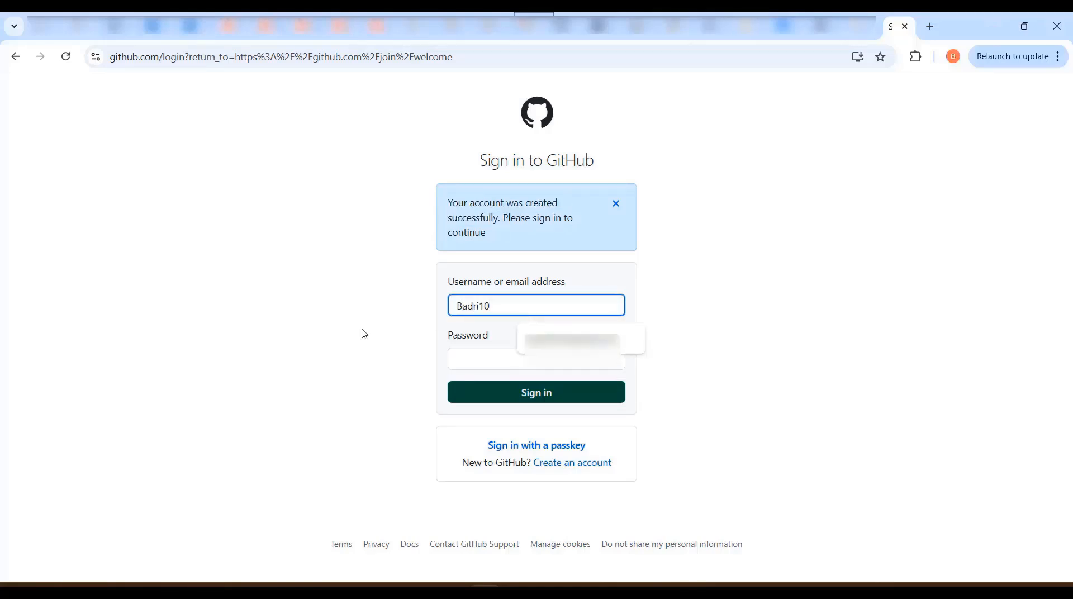
type("36")
left_click(457, 358)
type("••")
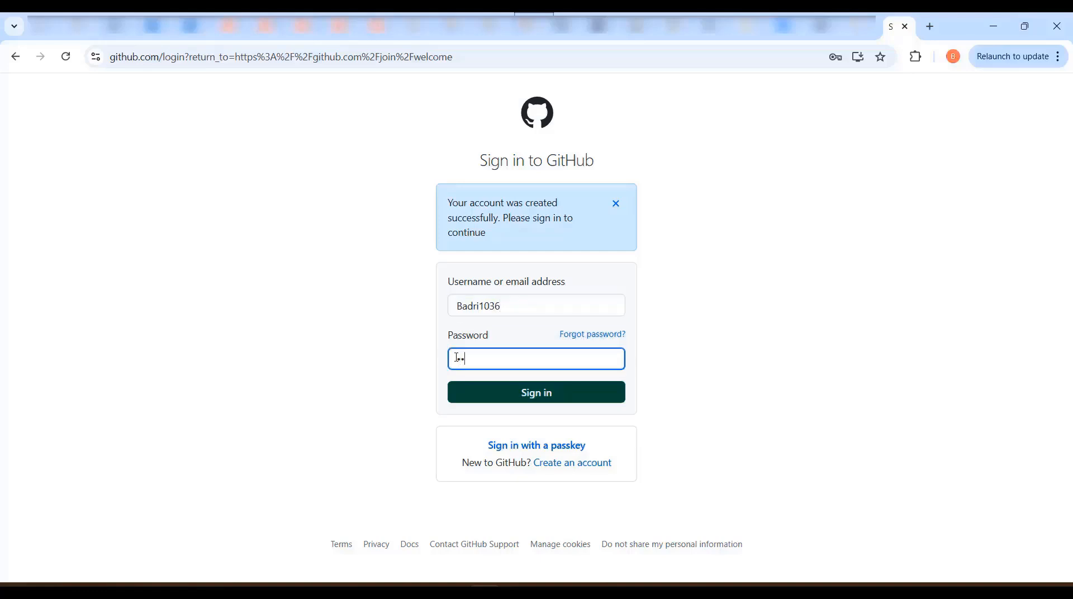
type("•••••••••••••")
left_click(559, 401)
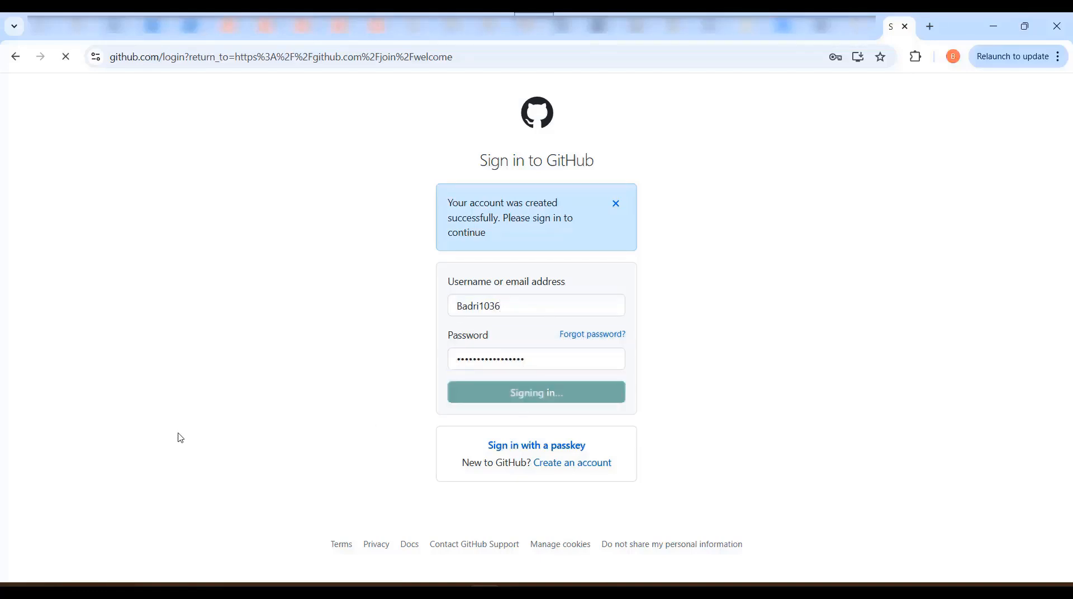
left_click(875, 90)
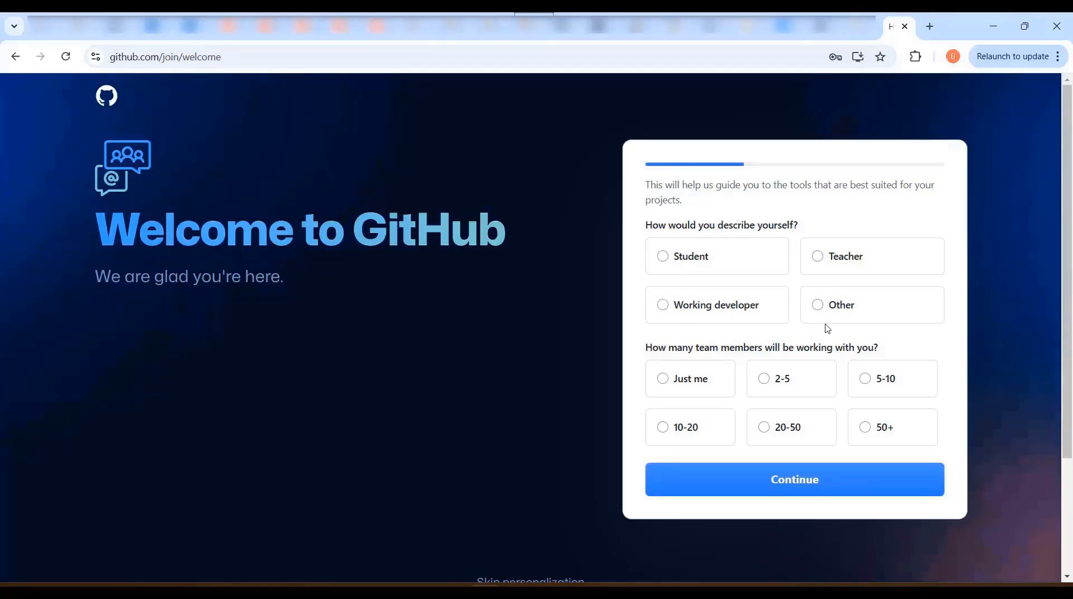
Answer the welcome survey with Student and Just me, continue, and skip the remaining personalization
left_click(663, 260)
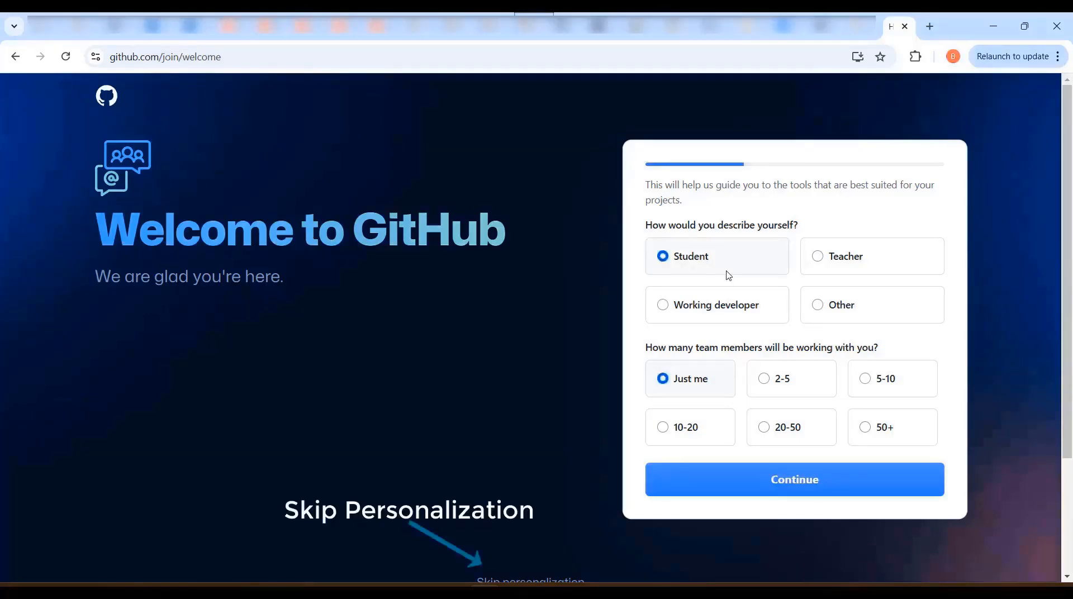
left_click(789, 490)
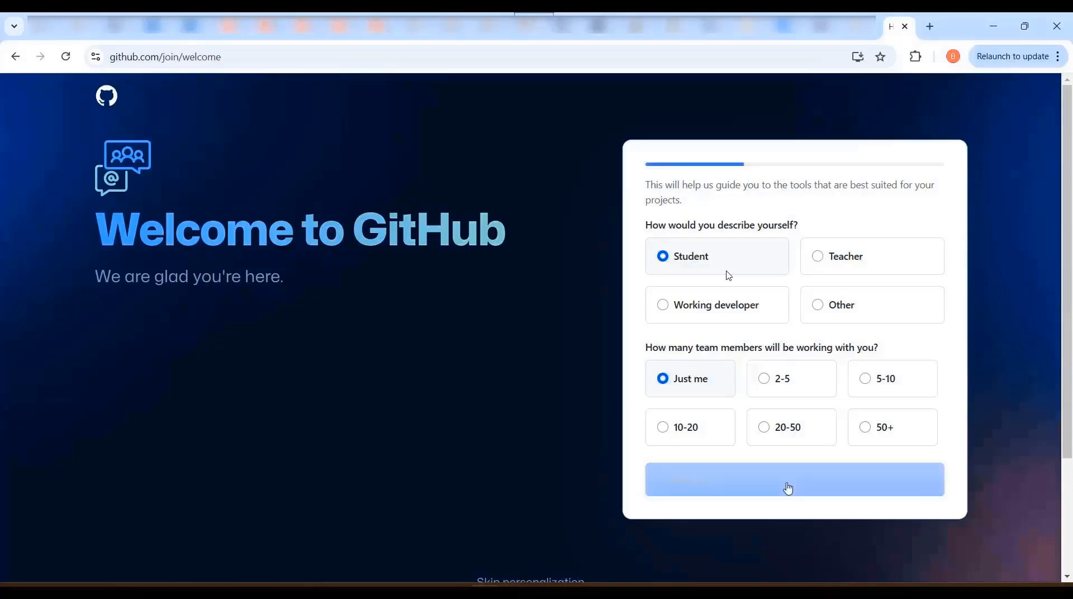
scroll(435, 377, "down", 2)
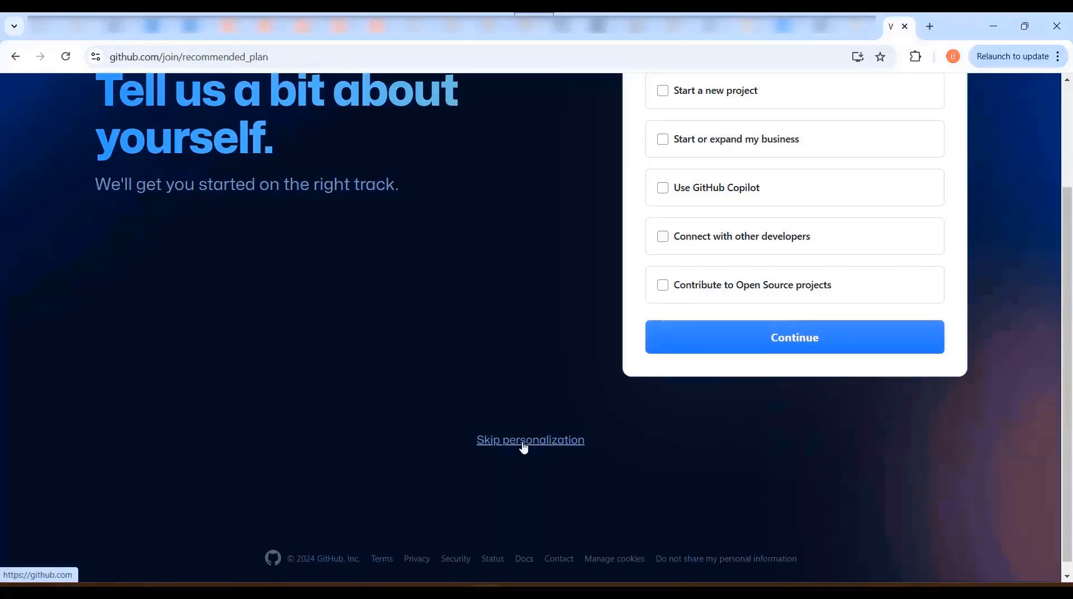
left_click(524, 444)
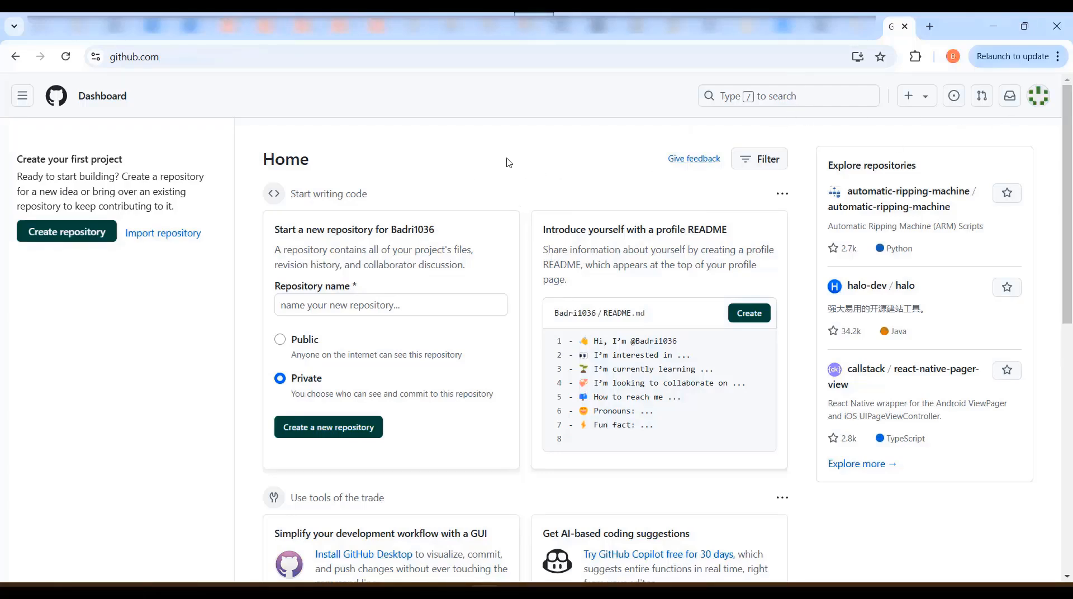
Open the account's own profile, go to its repositories and look at the options for creating something new
left_click(1042, 105)
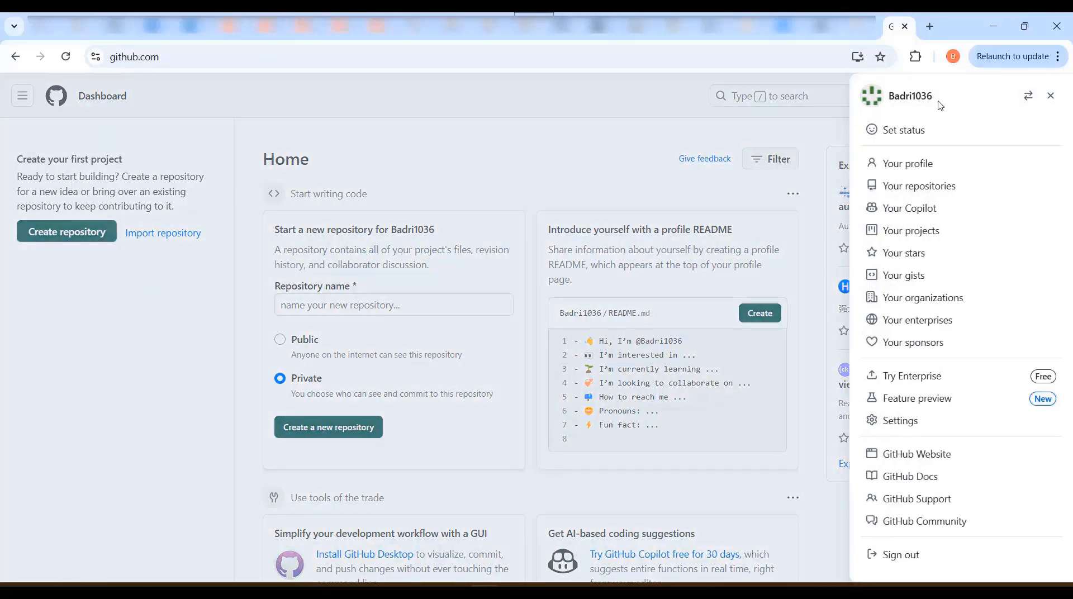
left_click(921, 165)
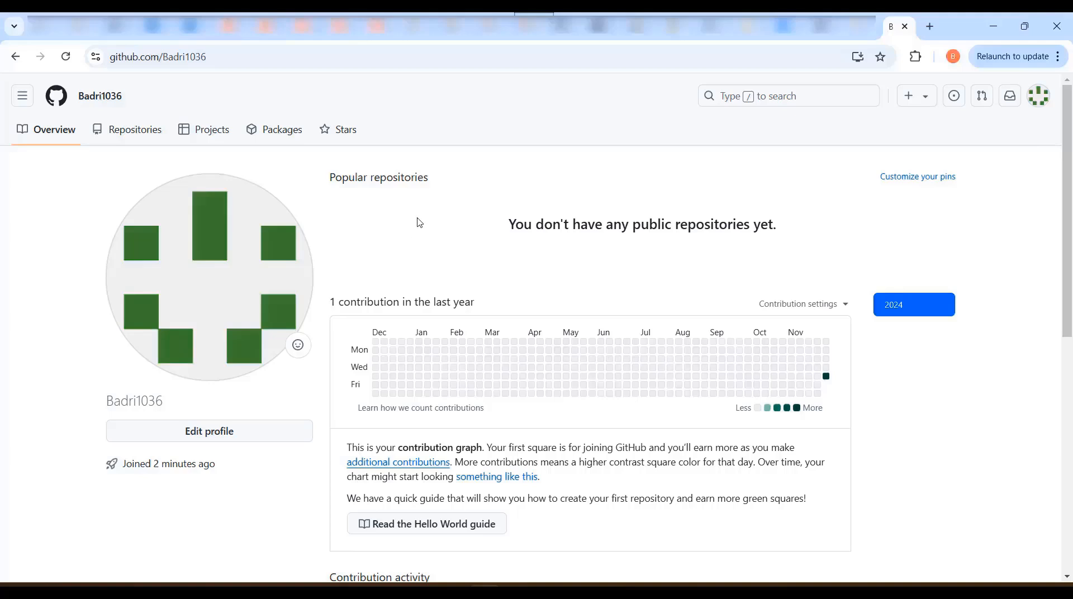
left_click(135, 136)
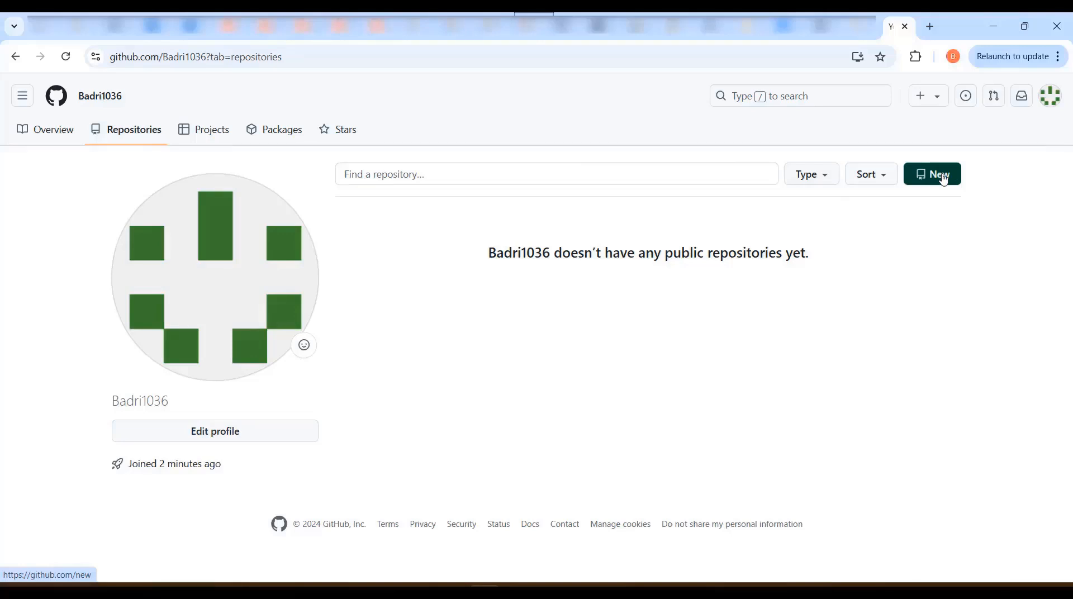
left_click(928, 103)
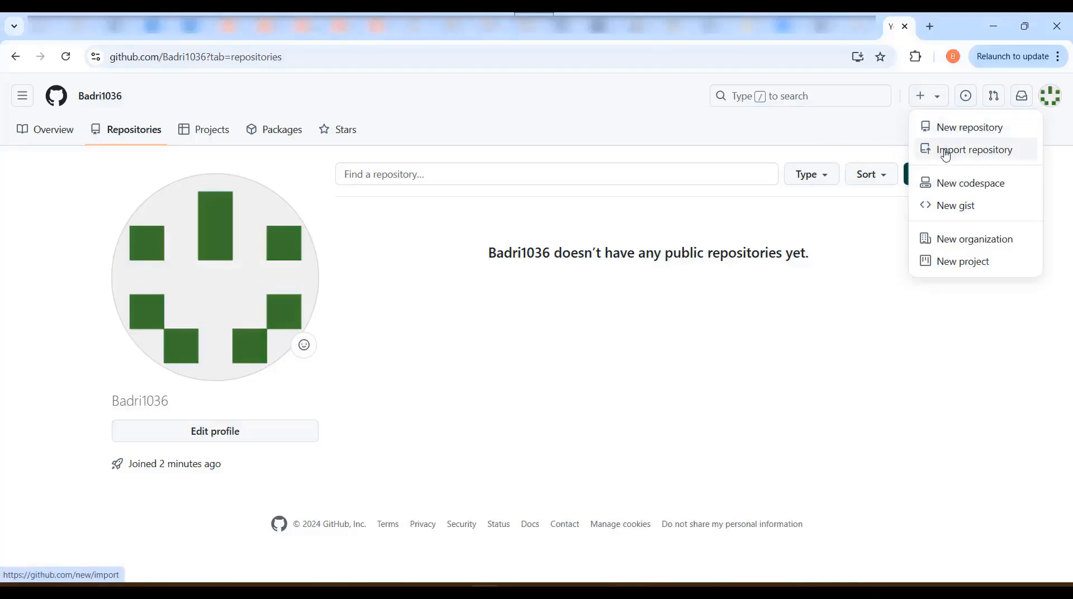
left_click(816, 140)
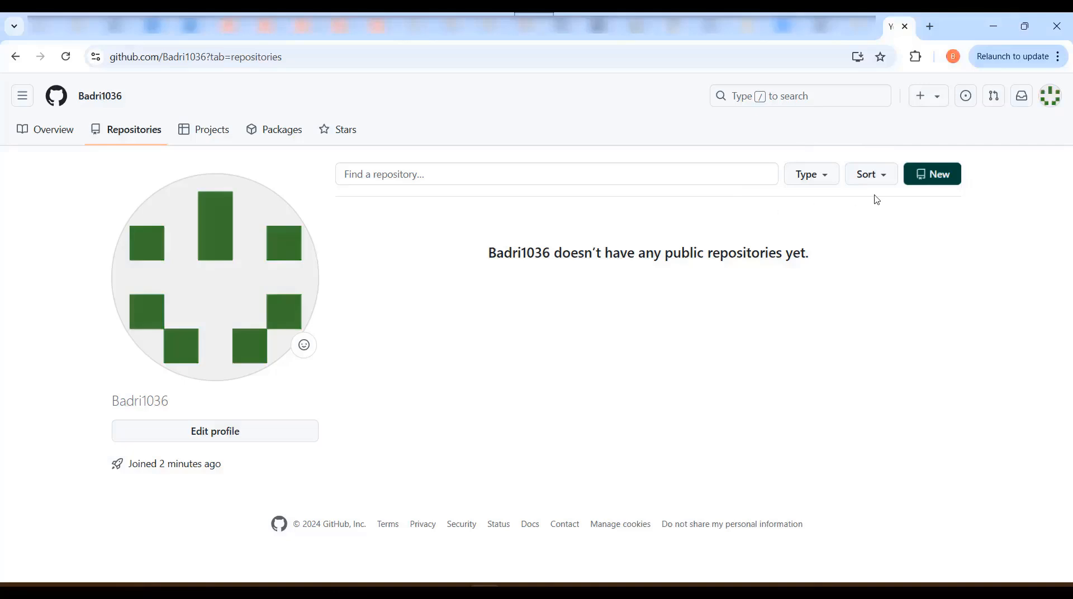
Create a public repository named "Testing Codes" without a description, README, .gitignore template or license
left_click(938, 184)
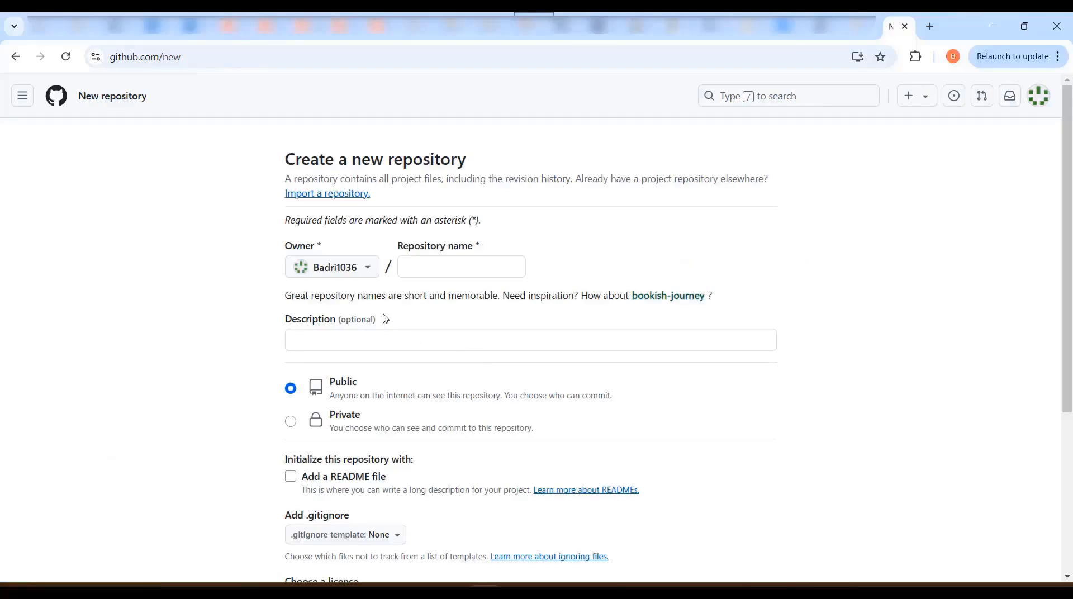
left_click(407, 270)
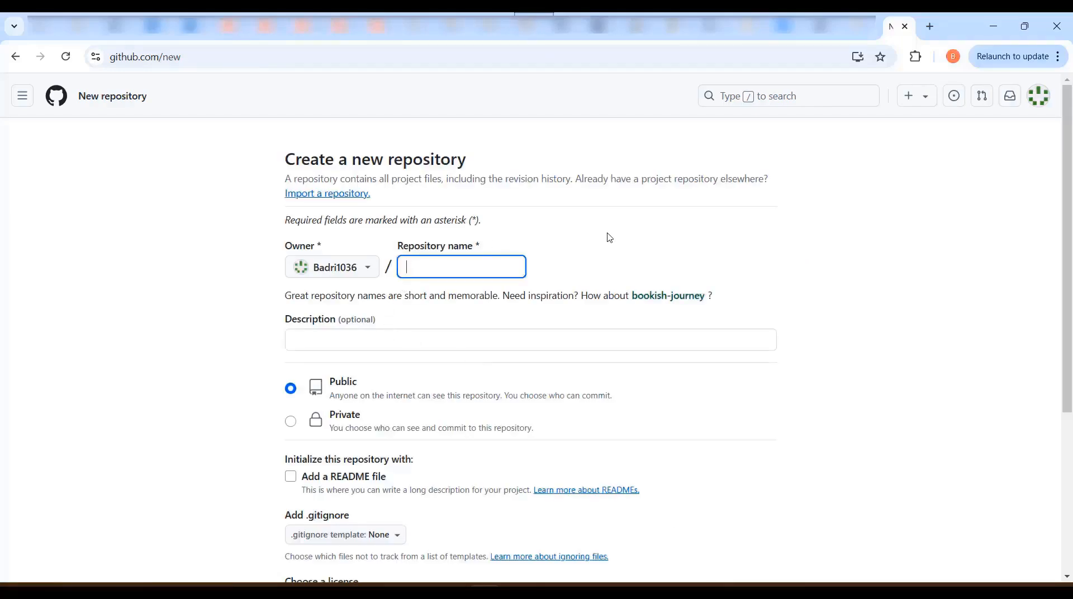
type("Test")
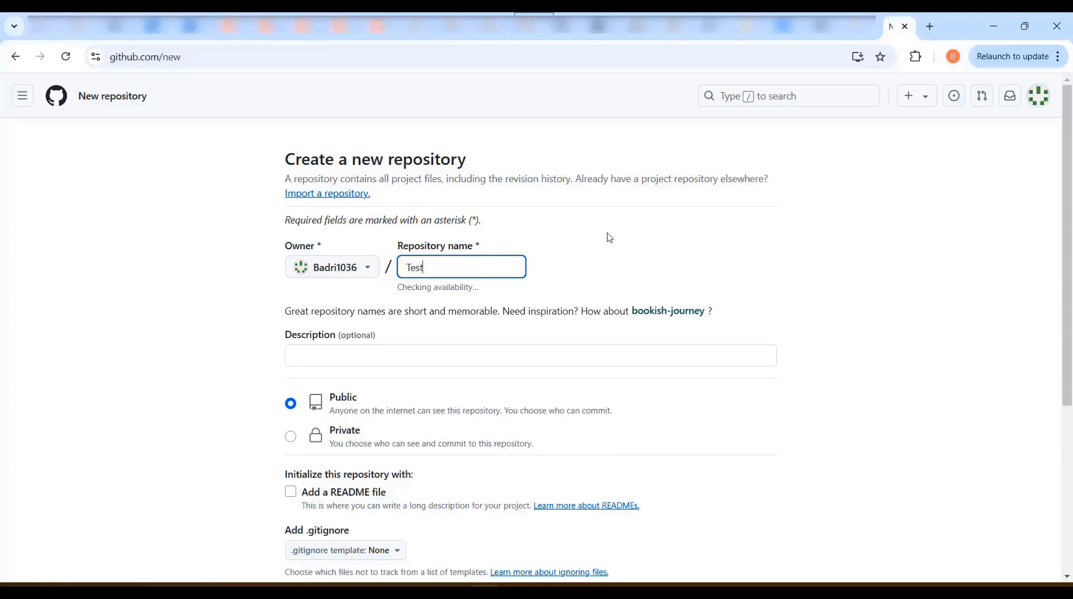
type("ing Codes")
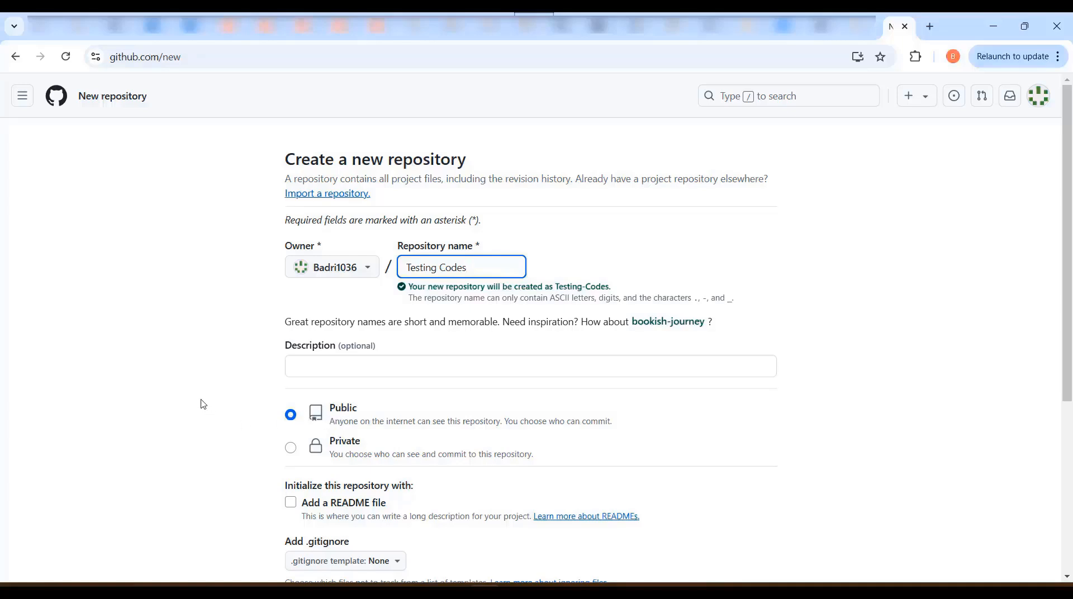
scroll(204, 403, "down", 3)
scroll(203, 403, "down", 1)
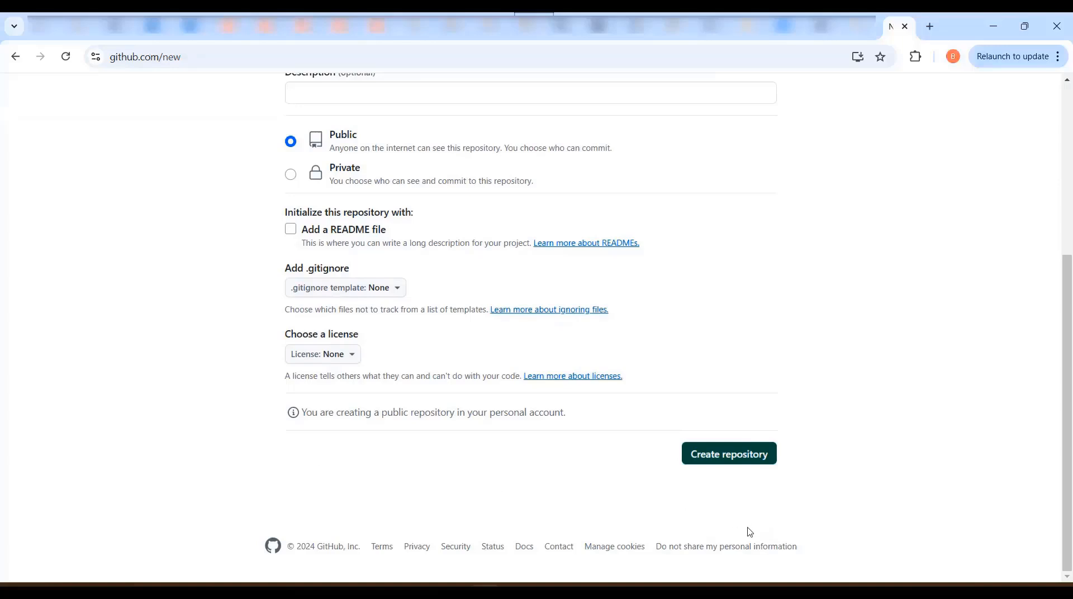
left_click(736, 461)
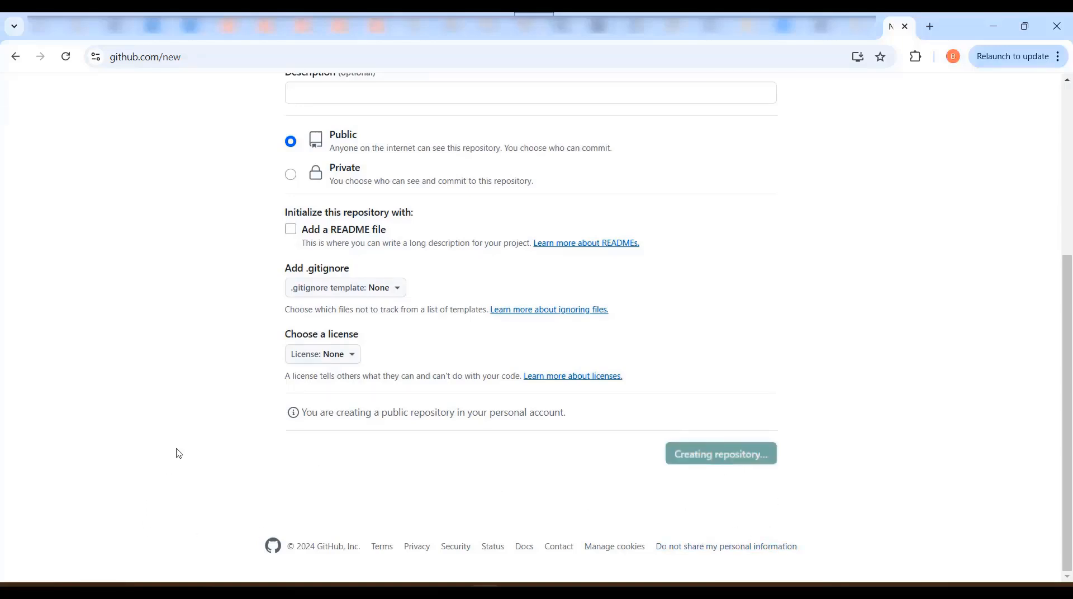